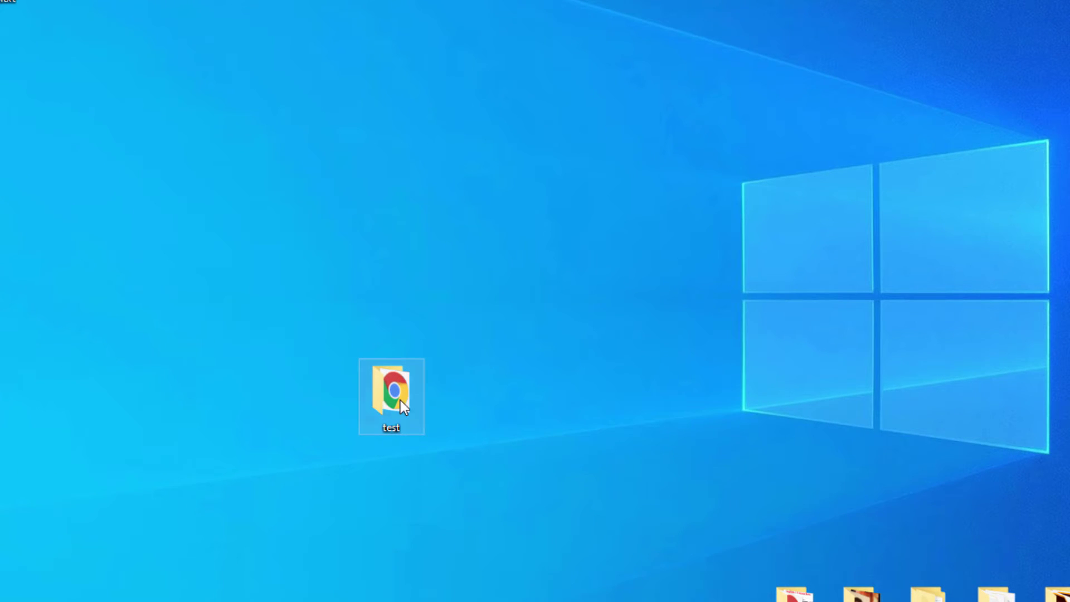
Step: Open the desktop test folder in File Explorer to show index.html
double_click(401, 401)
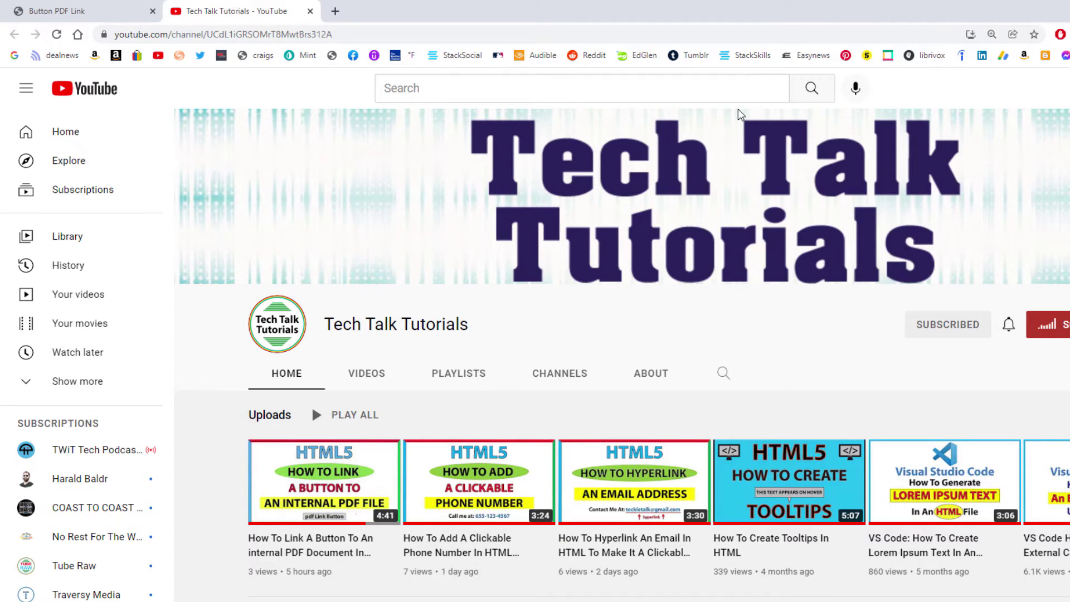
Step: In index.html, add an h1 'Visit me at:' with an empty <a> tag on body line 10
key(alt+Tab)
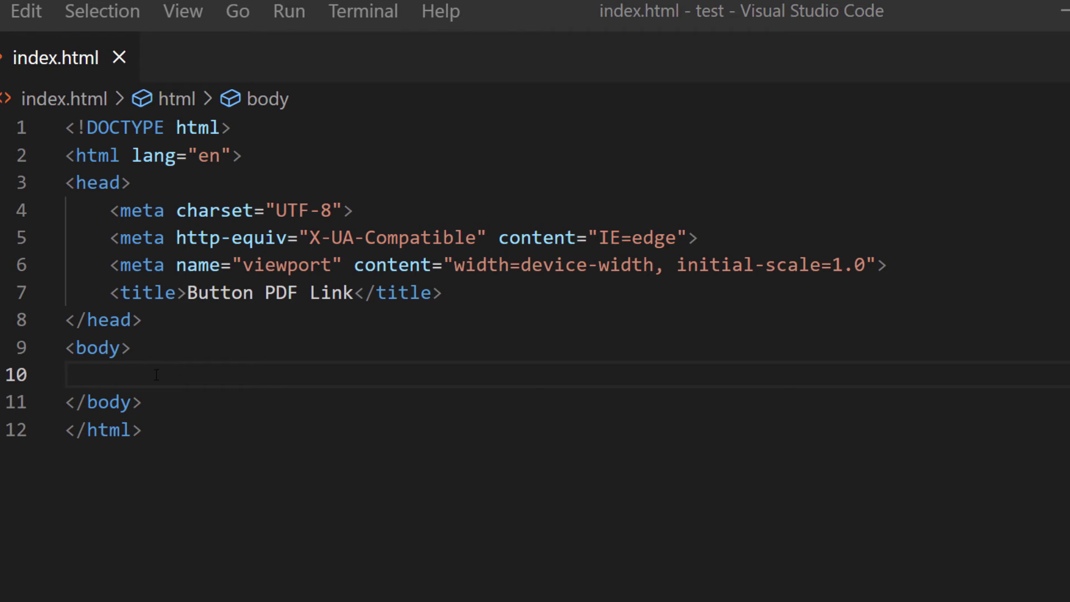
click(155, 375)
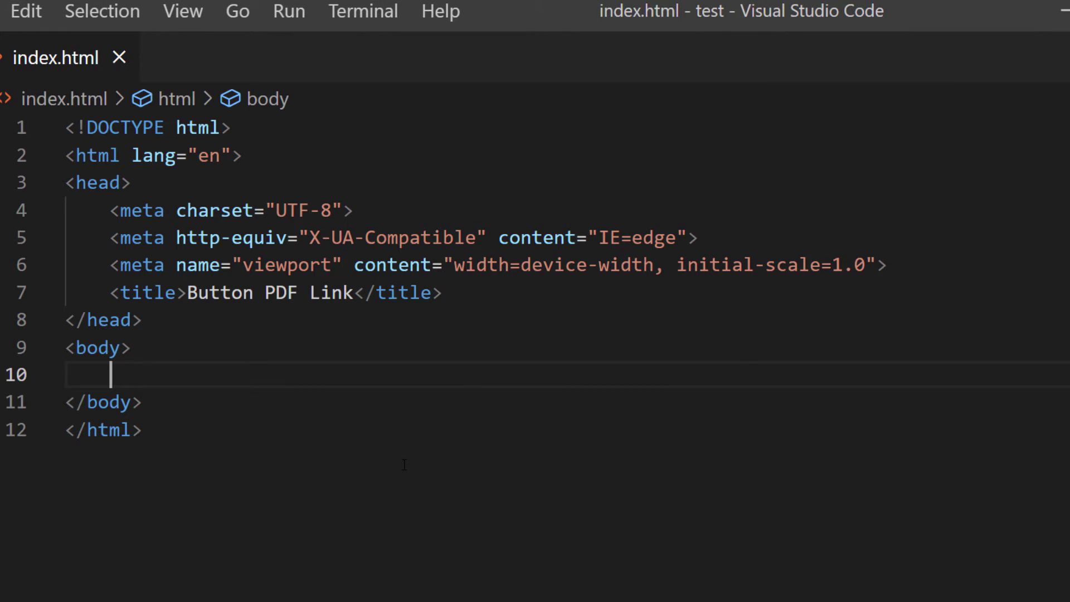
text(<h1>)
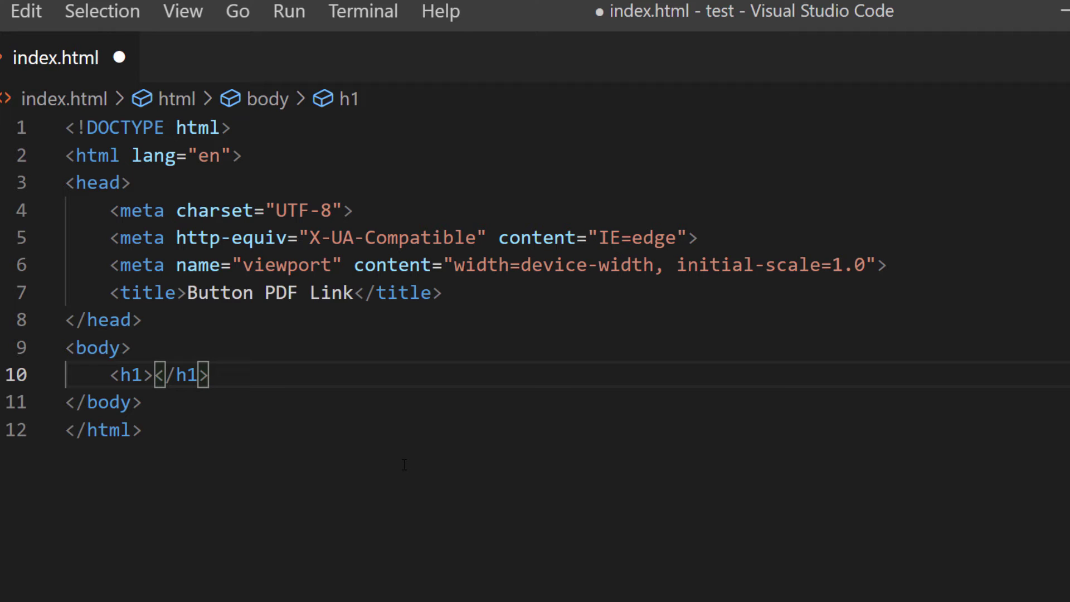
text(Visit me at:)
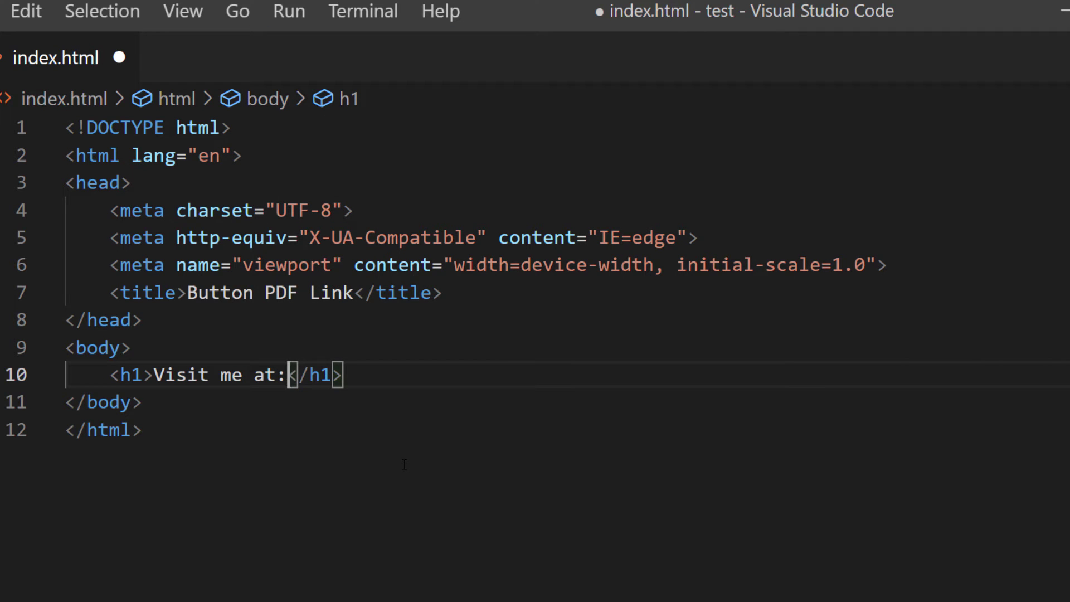
text( <a)
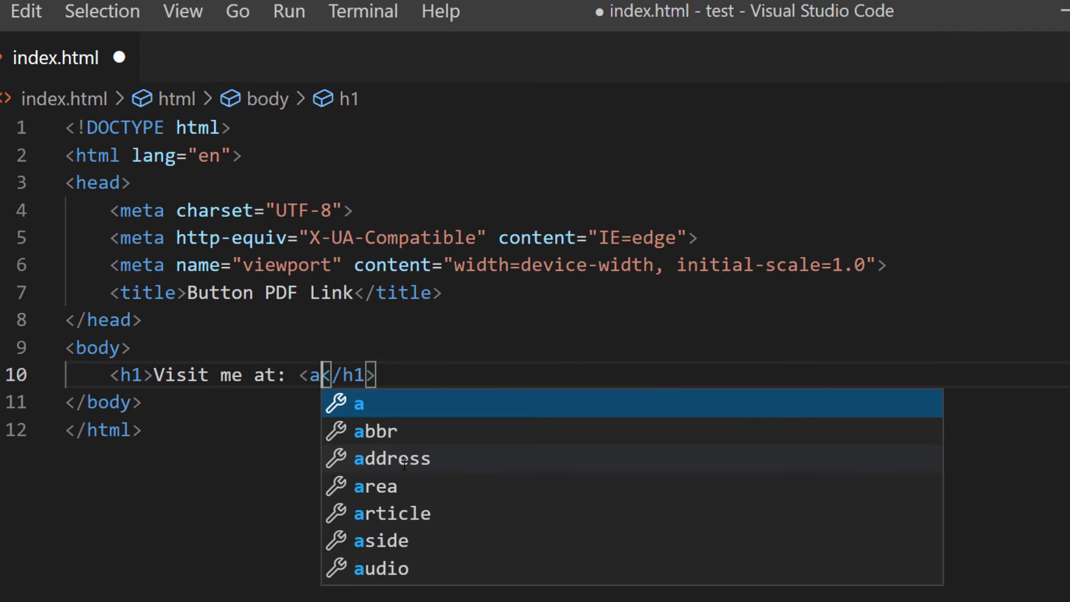
text(></a>)
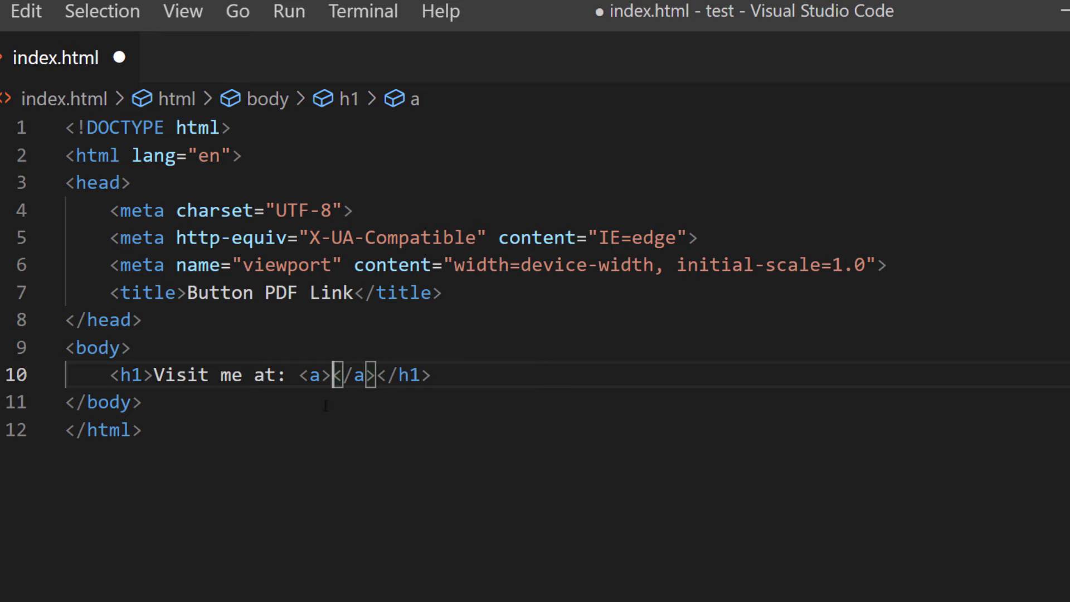
Step: Give the heading's link an href set to the pasted YouTube channel URL
click(321, 375)
text(href)
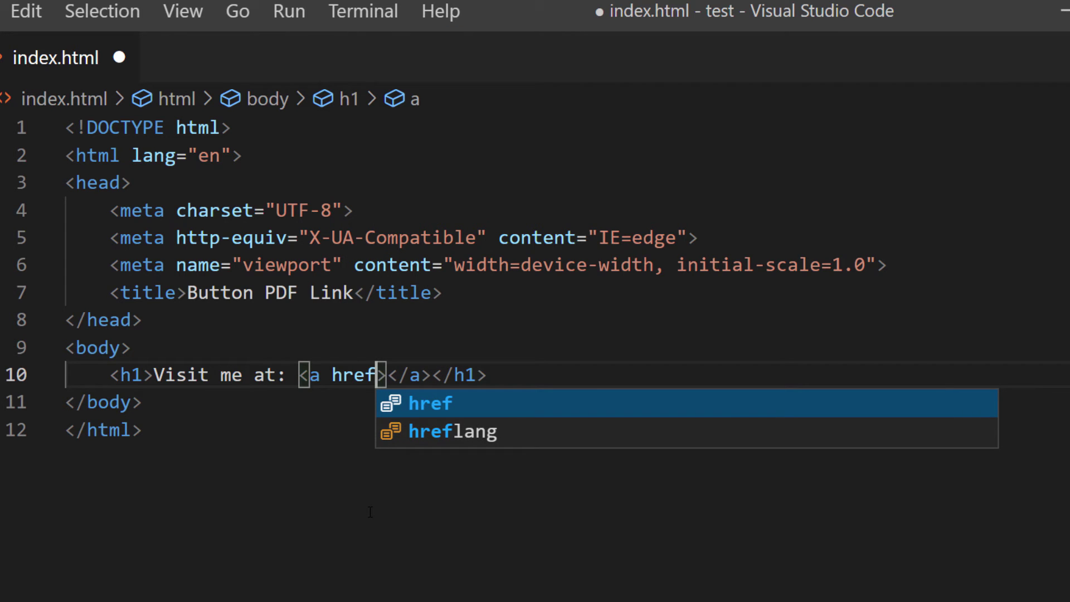
text(=")
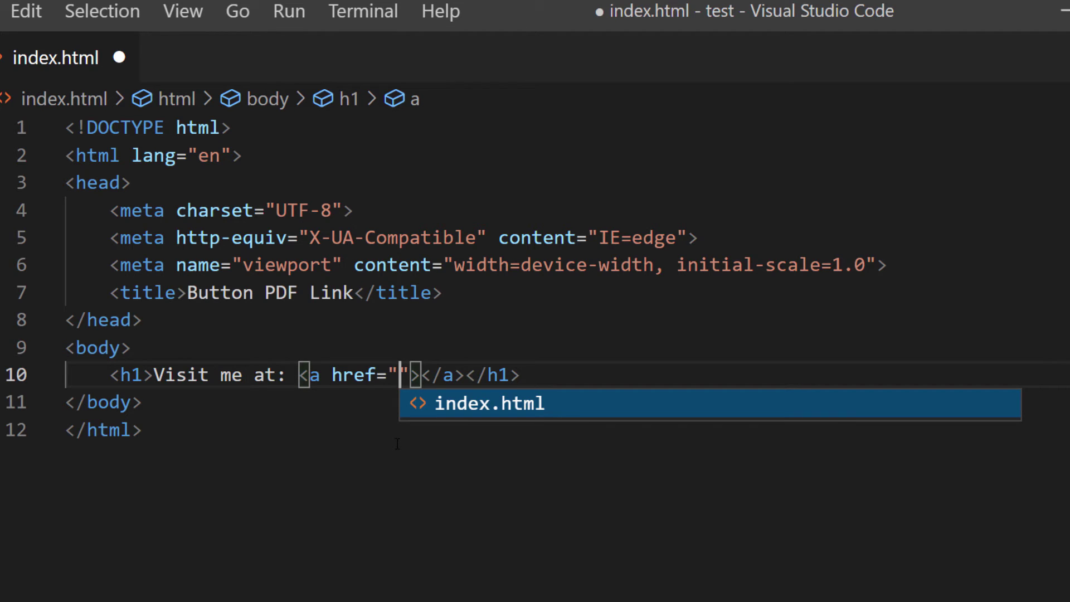
text(https://www.youtube.com/channel/UCdL1iGRSOMrT8MwtBrs312A)
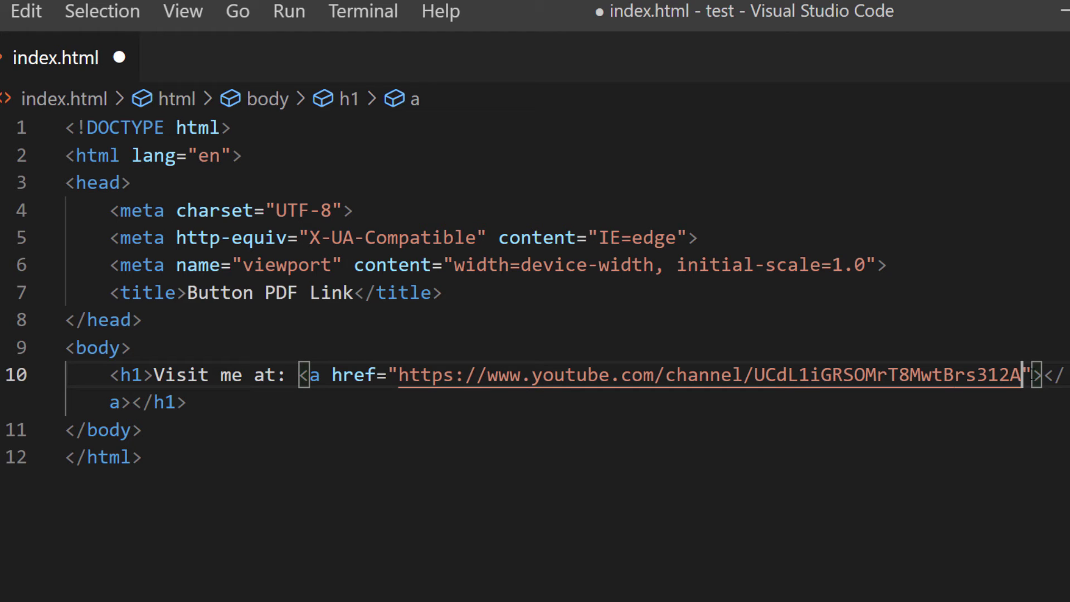
key(Right)
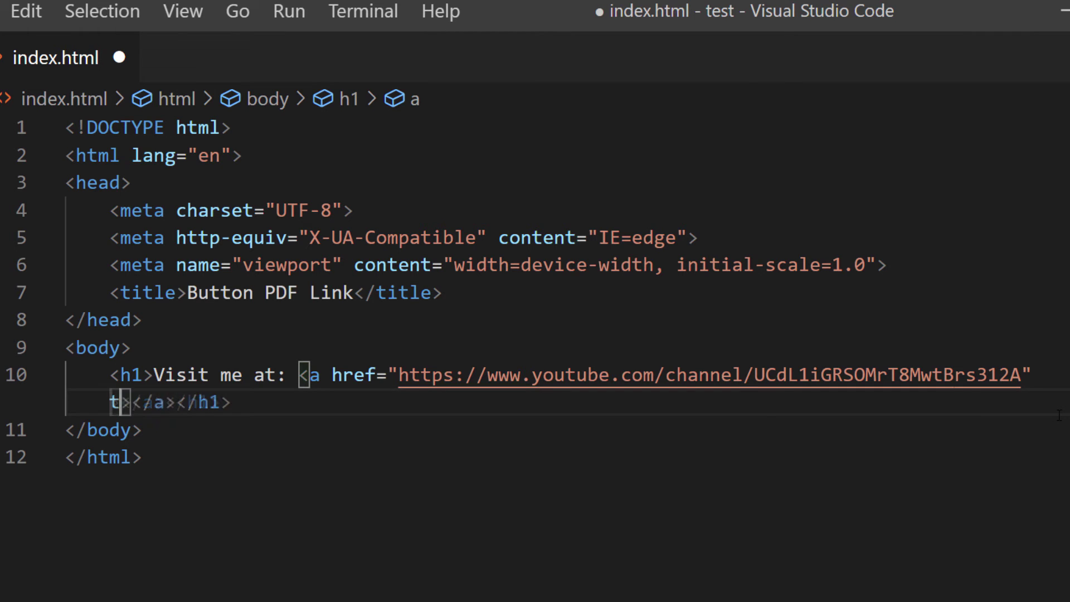
text(target)
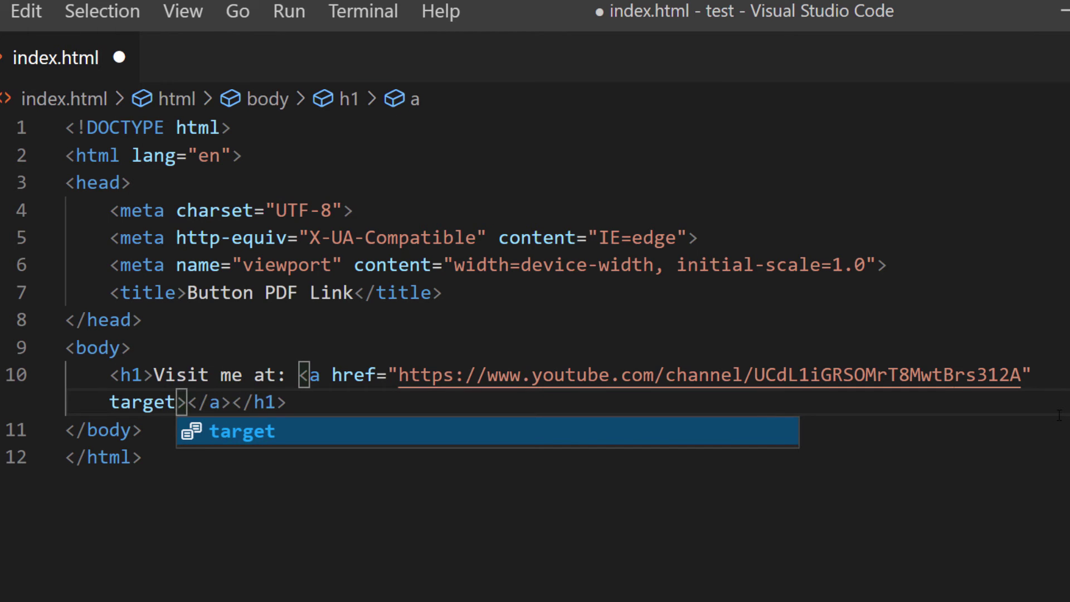
text(=)
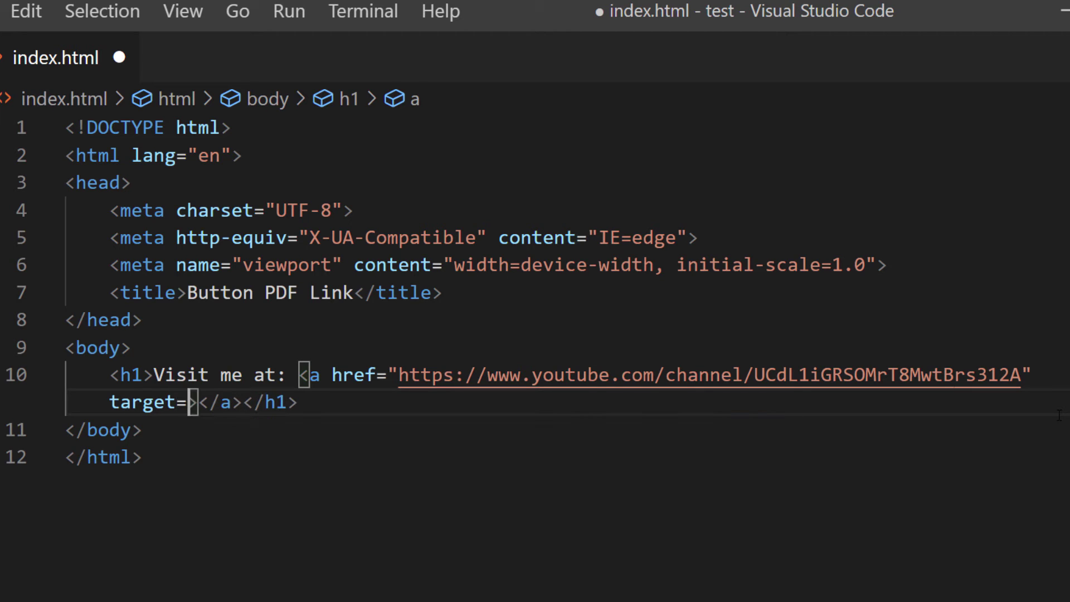
text("_)
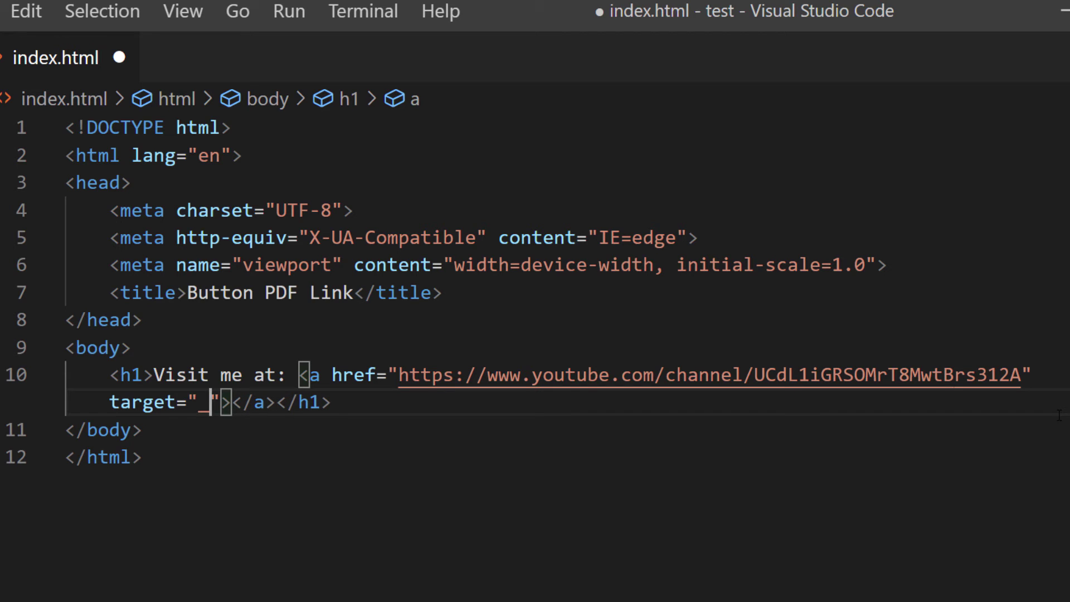
text(blank)
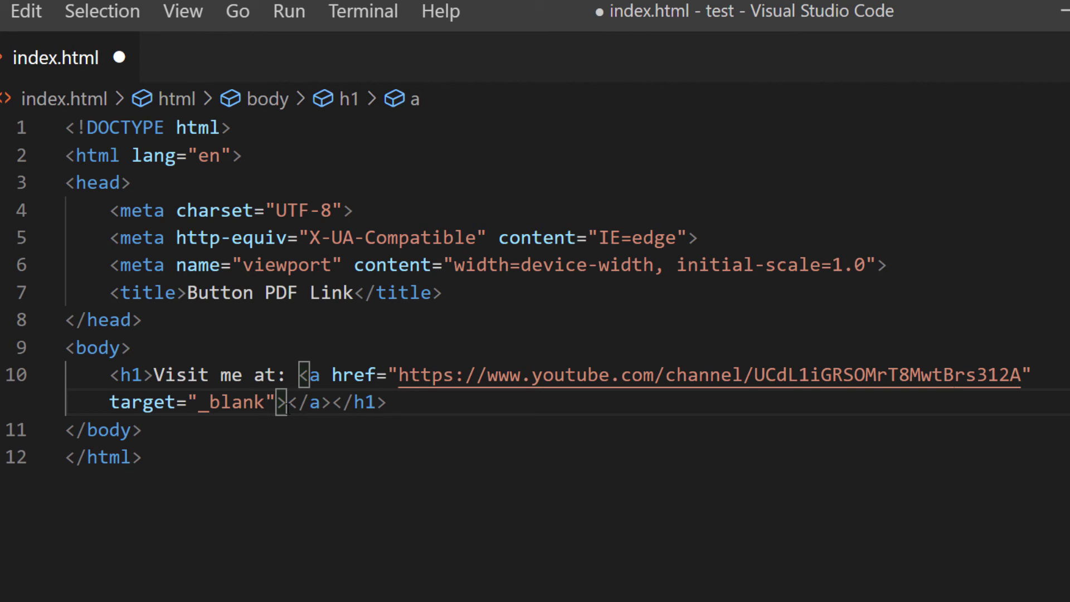
Step: Add target="_blank" to the link and give it the text 'My YouTube channel'
key(Right)
text(My YouTube channel)
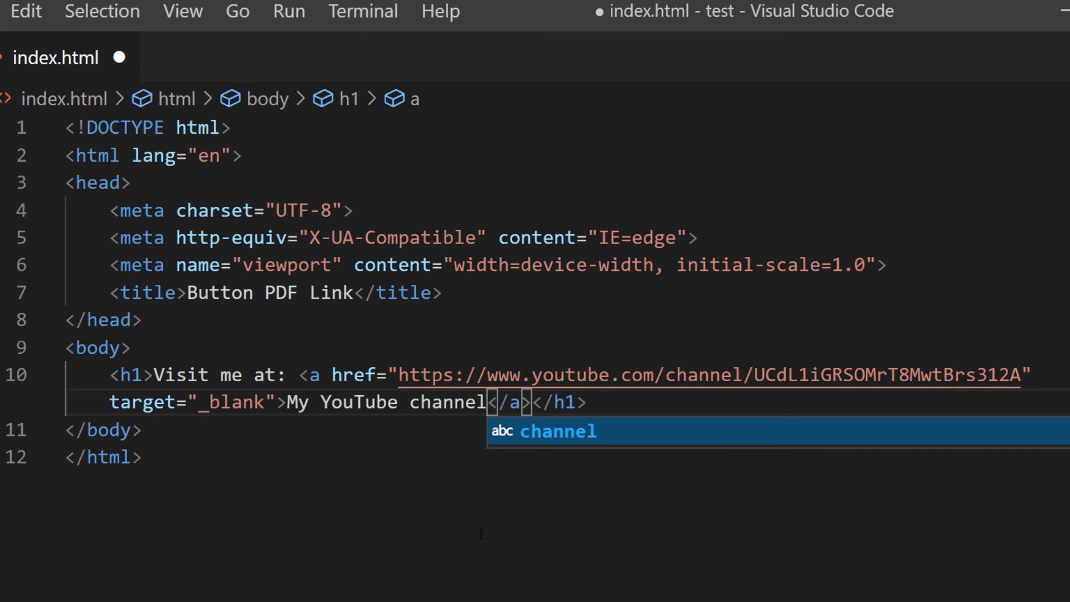
text(!)
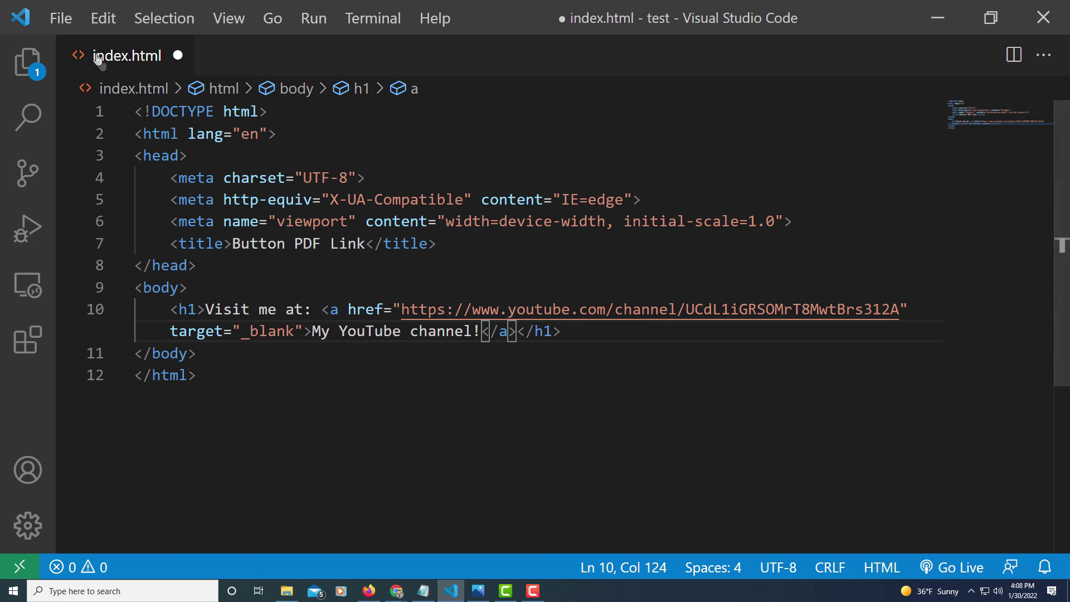
Step: Save index.html via the File menu and bring up the test folder in File Explorer
click(60, 17)
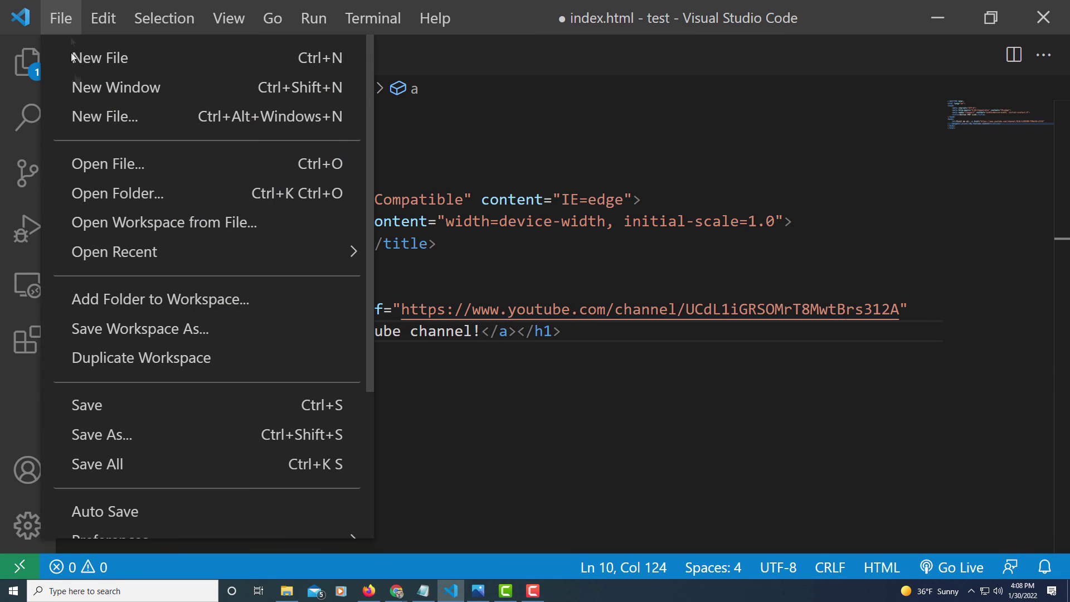
click(124, 410)
click(286, 591)
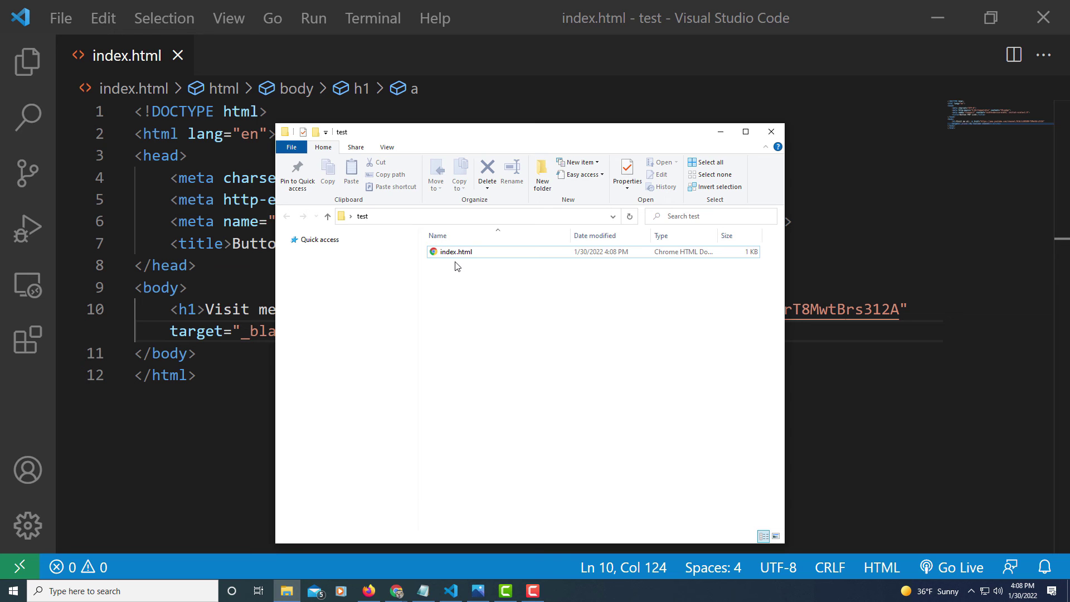
Step: Open index.html in Chrome to view the 'Visit me at: My YouTube channel!' heading
double_click(455, 251)
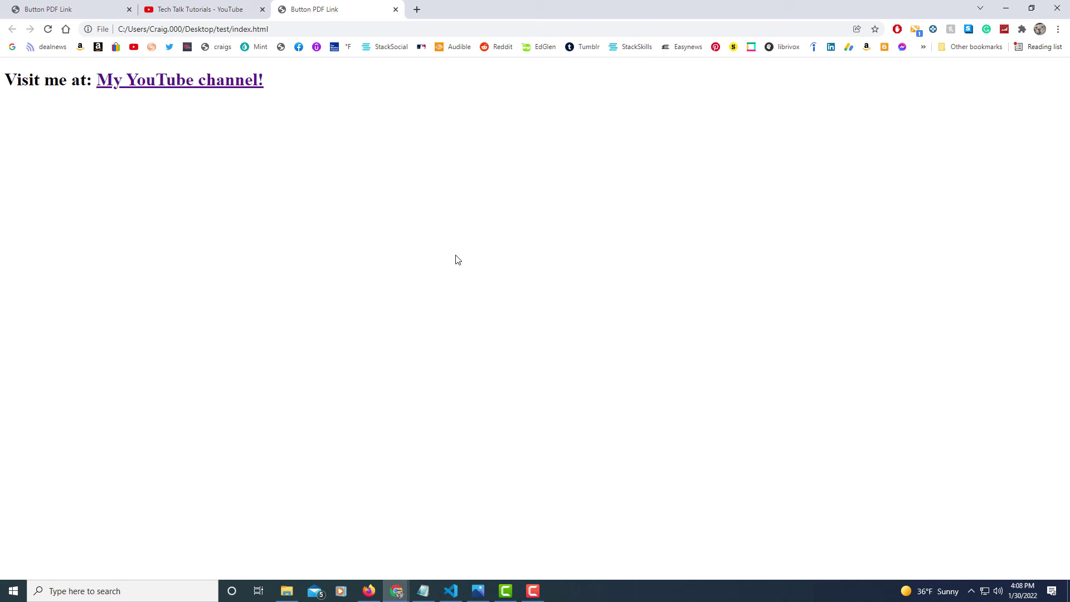